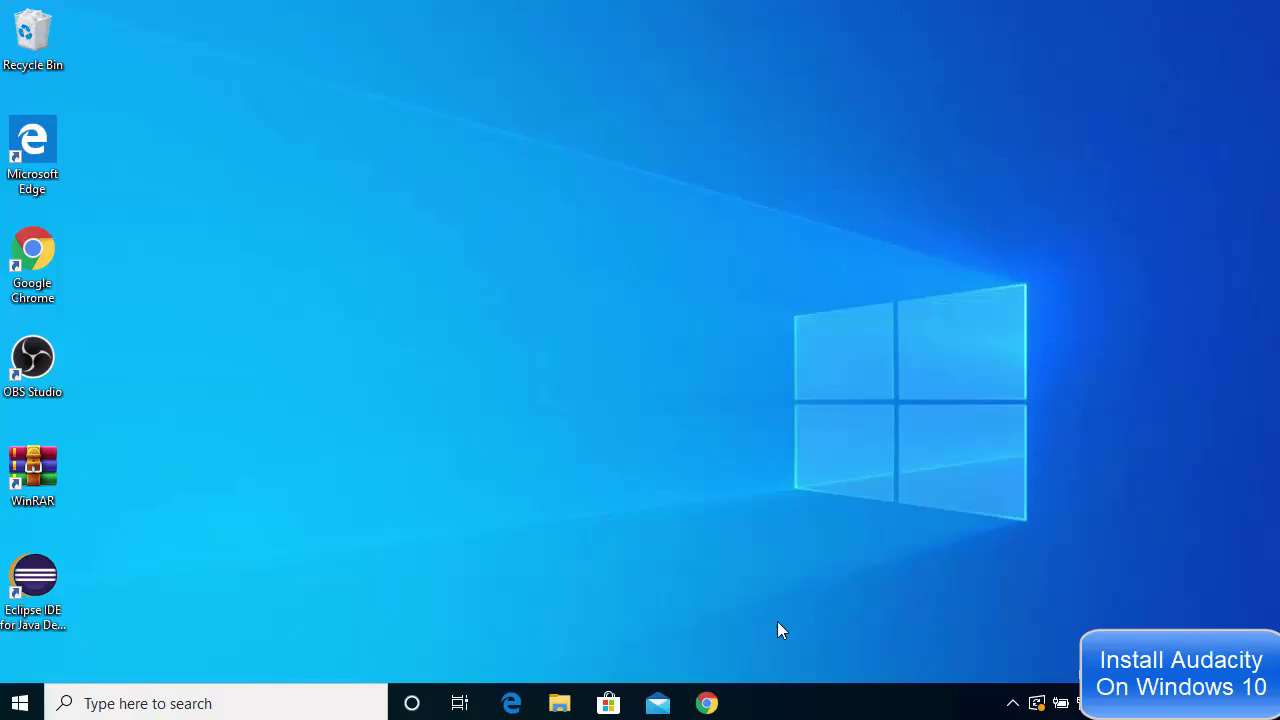
Open audacityteam.org from the Google results and scroll to the Download Audacity 2.3.3 section
click(707, 703)
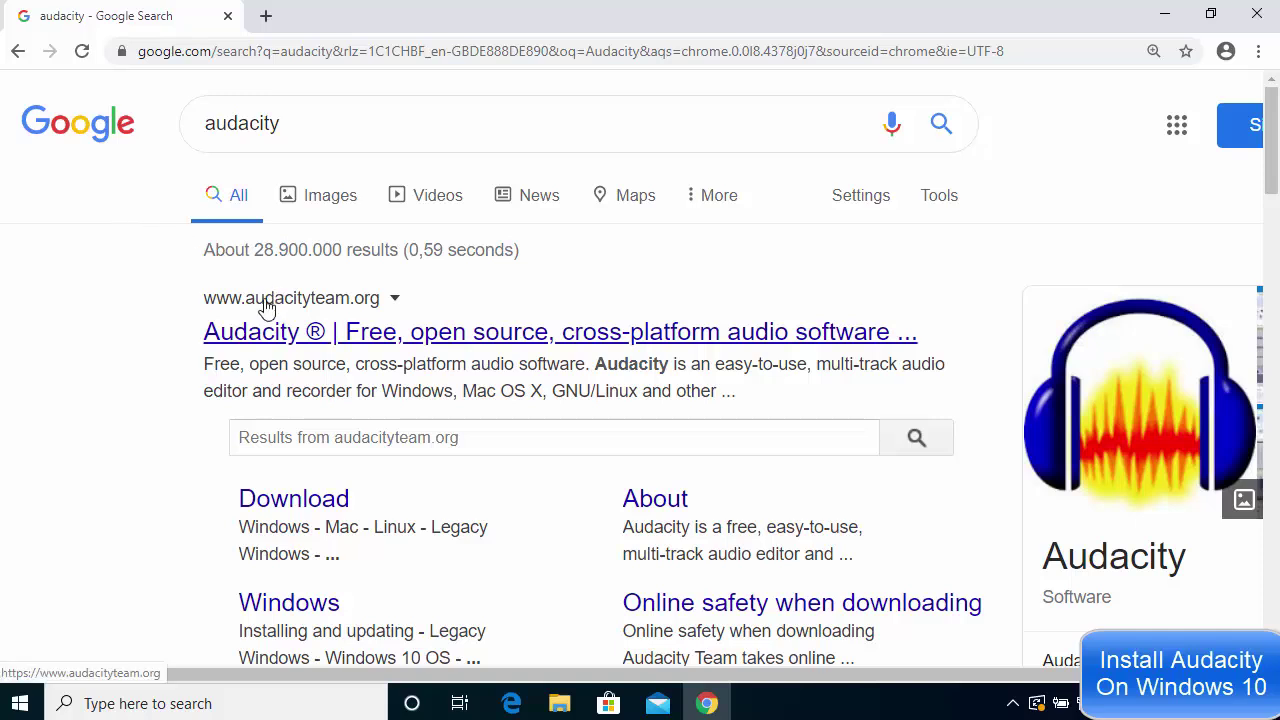
click(383, 333)
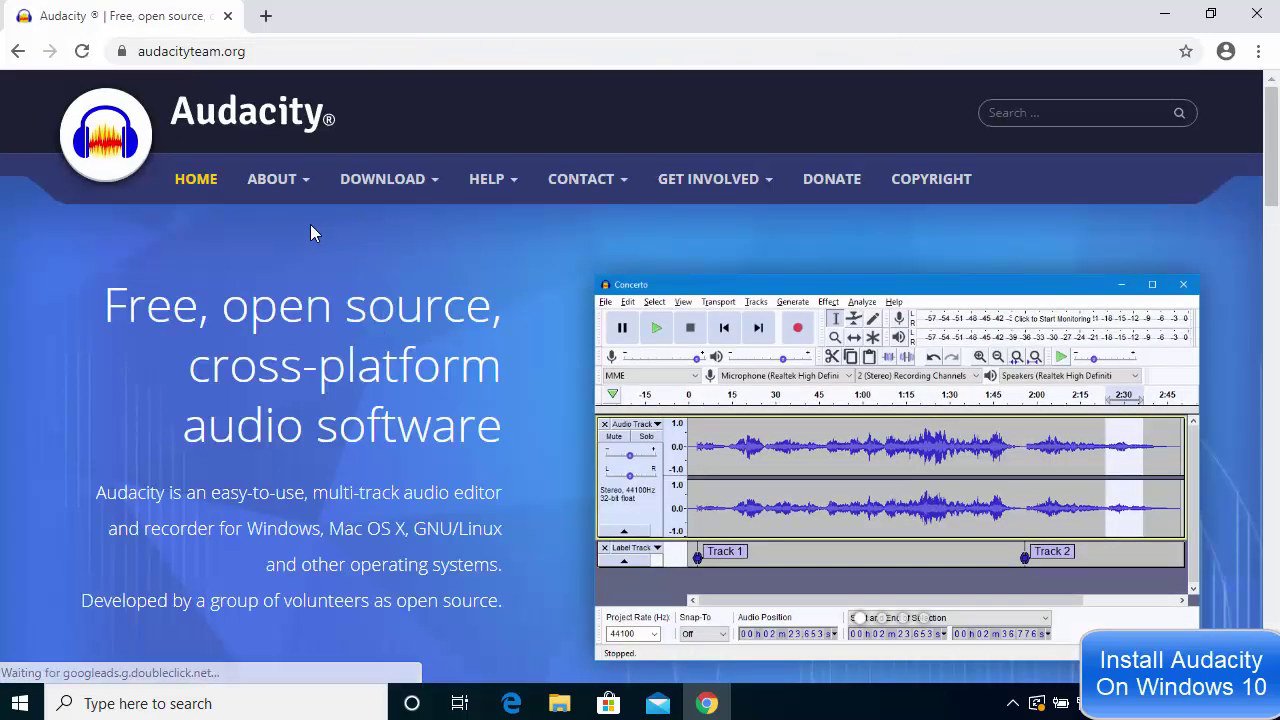
drag(106, 308, 500, 540)
click(213, 334)
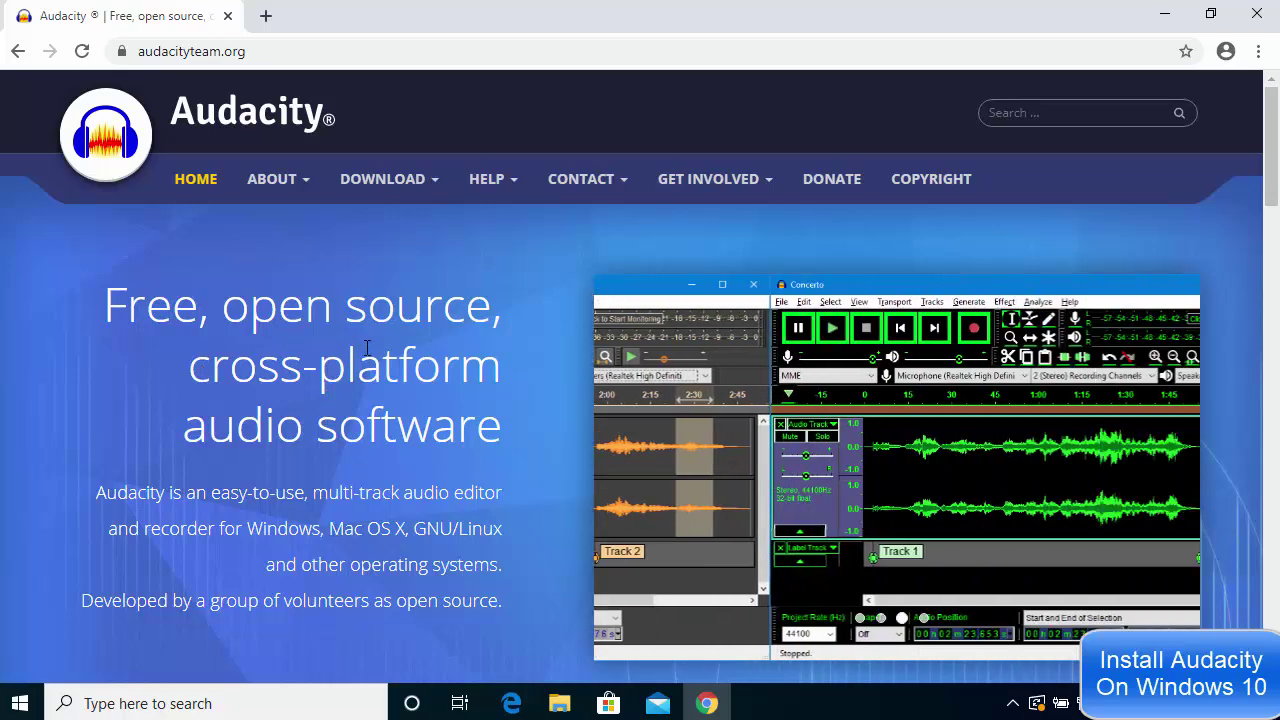
scroll(360, 352, down, 1)
scroll(367, 348, down, 2)
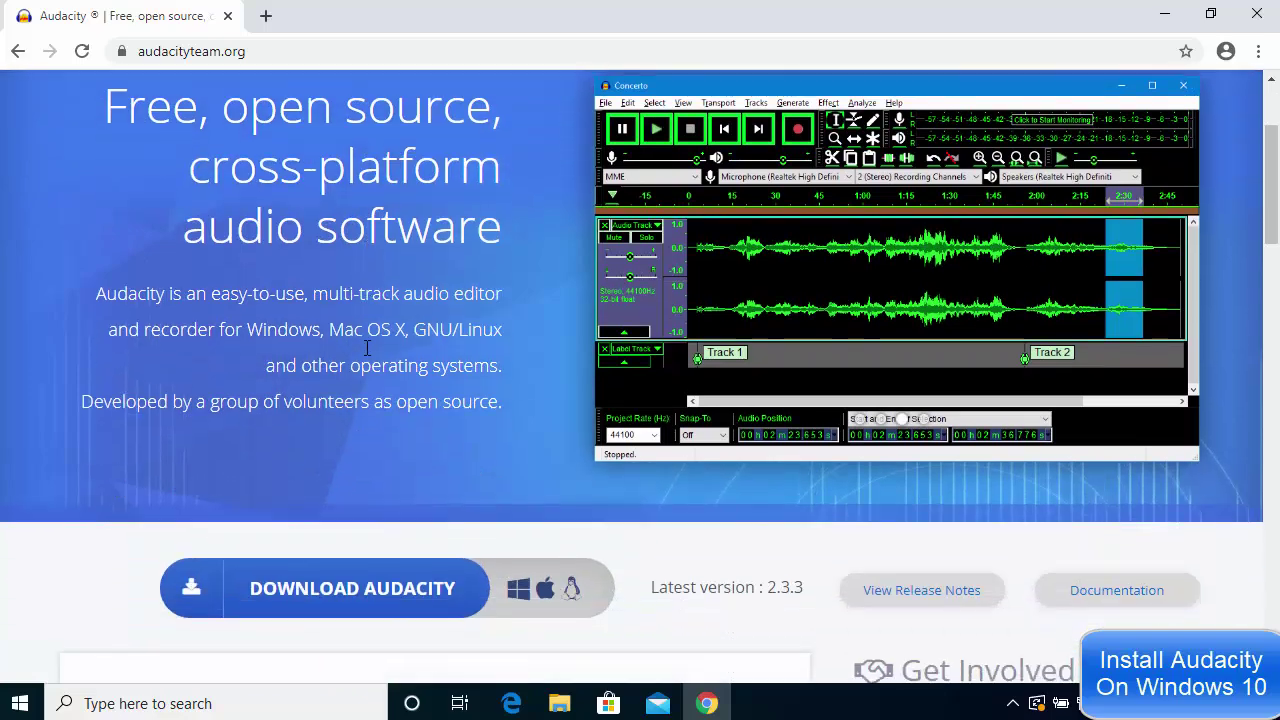
scroll(367, 348, down, 1)
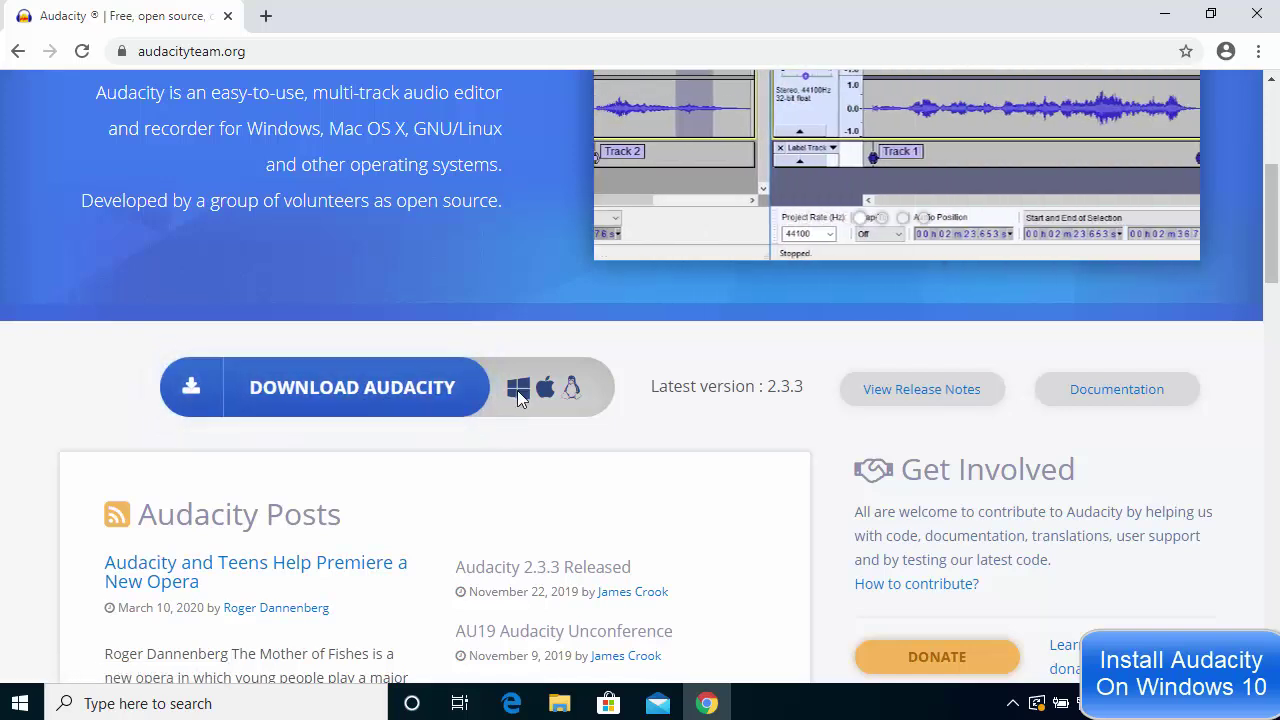
Go to the Audacity download page and open the Windows downloads page
click(394, 399)
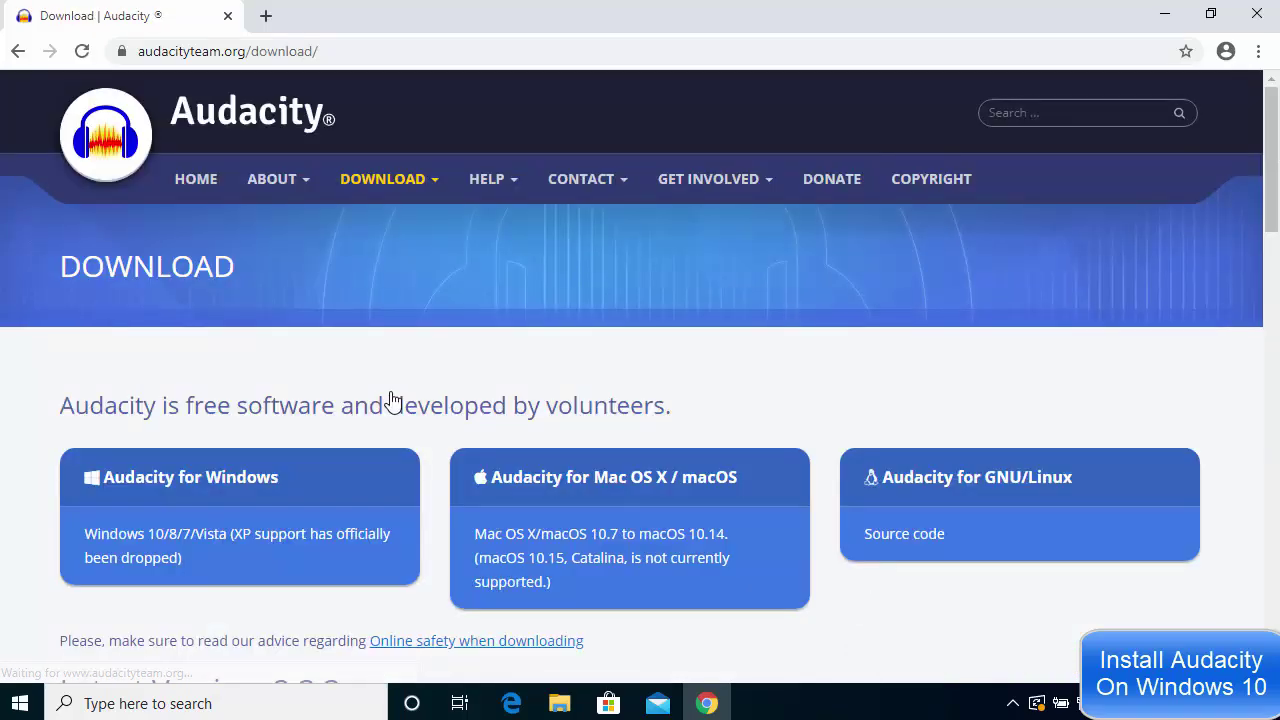
scroll(391, 402, down, 1)
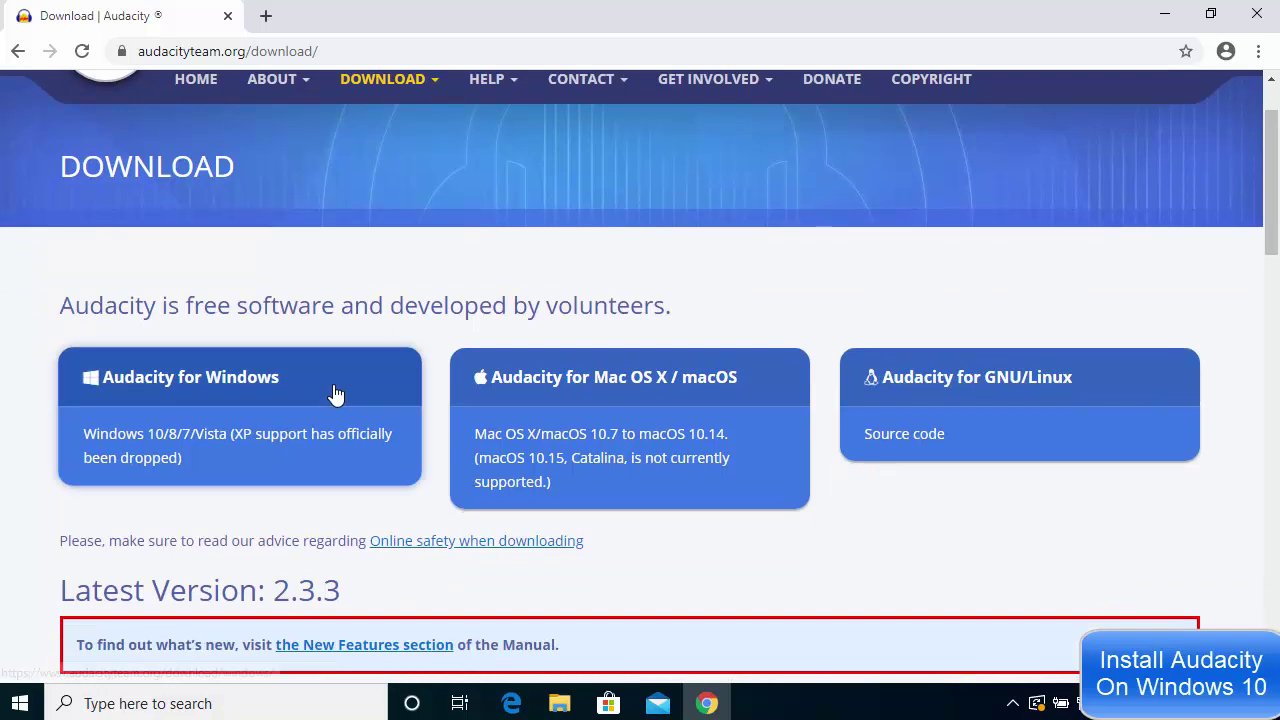
click(199, 390)
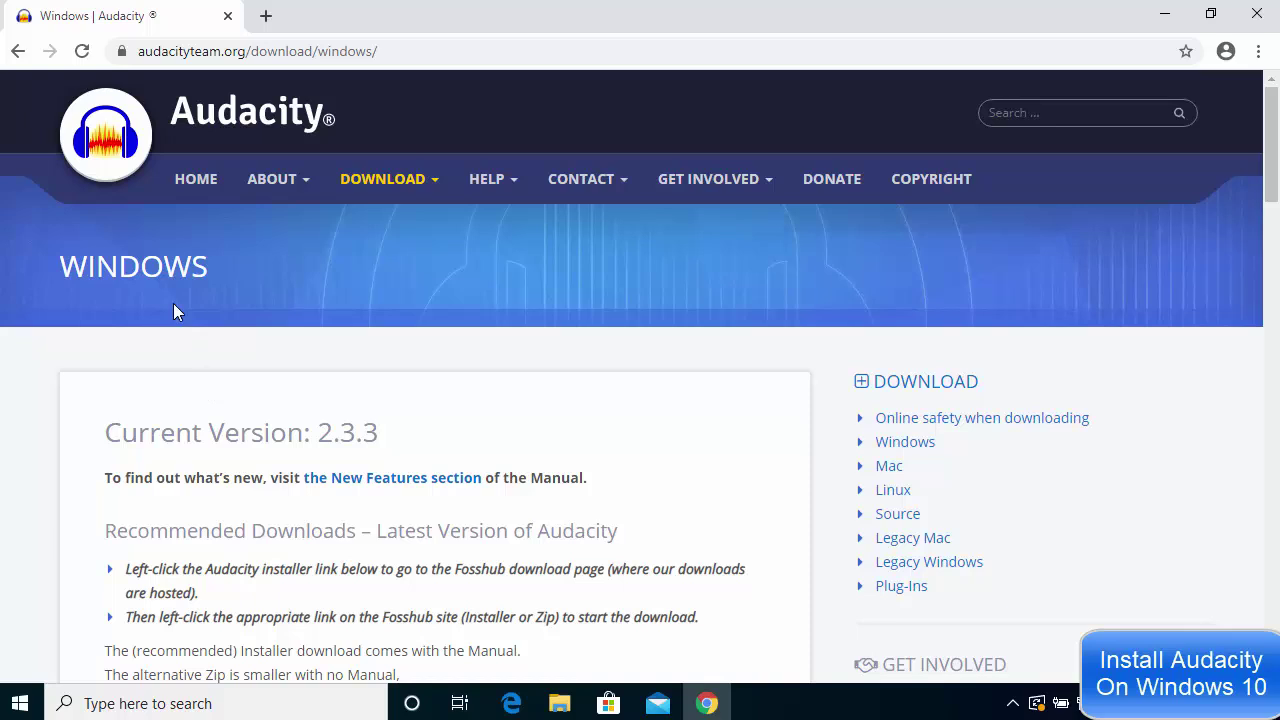
double_click(155, 279)
Follow the 'Audacity 2.3.3 installer' link to its FossHub download page
scroll(155, 279, down, 2)
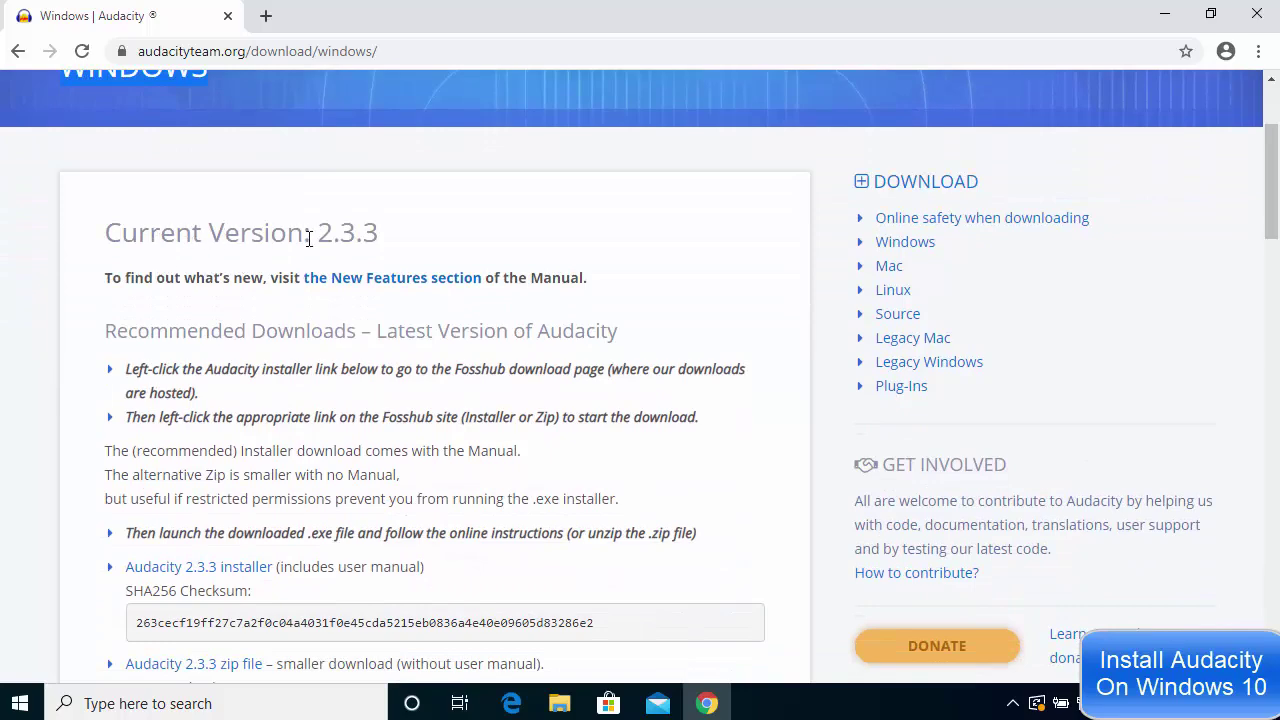
scroll(309, 297, down, 1)
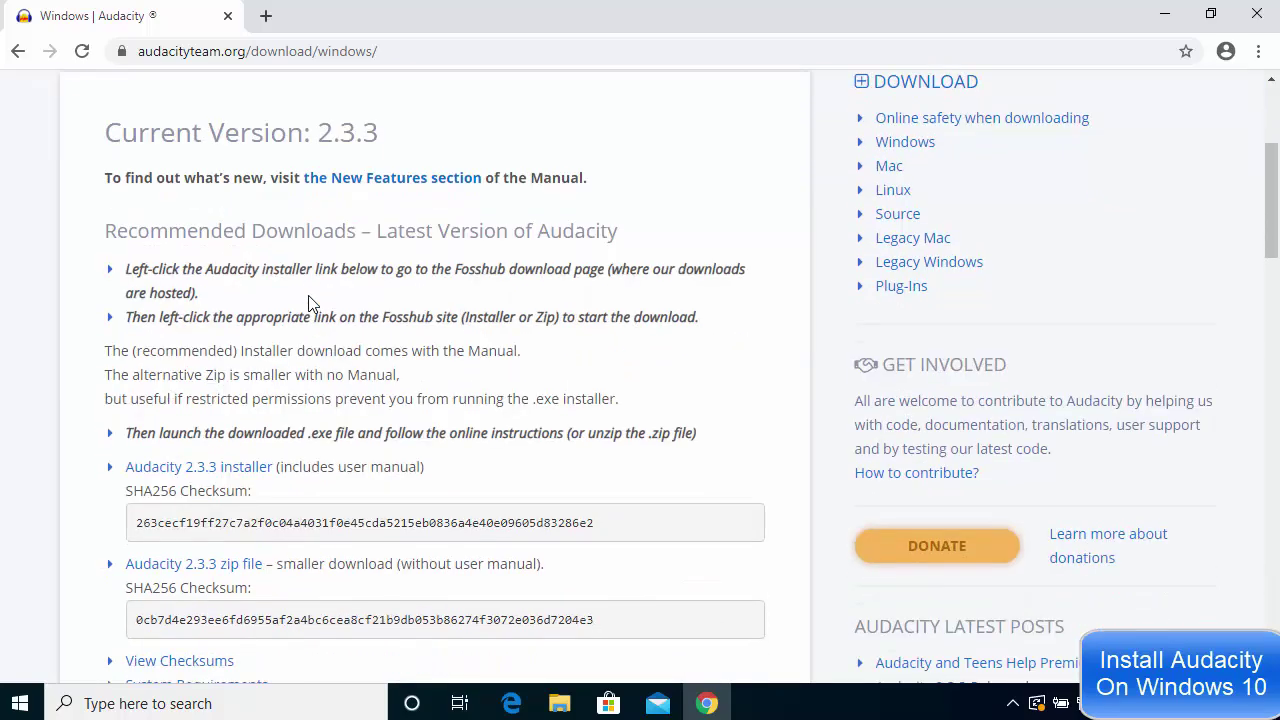
scroll(309, 303, down, 1)
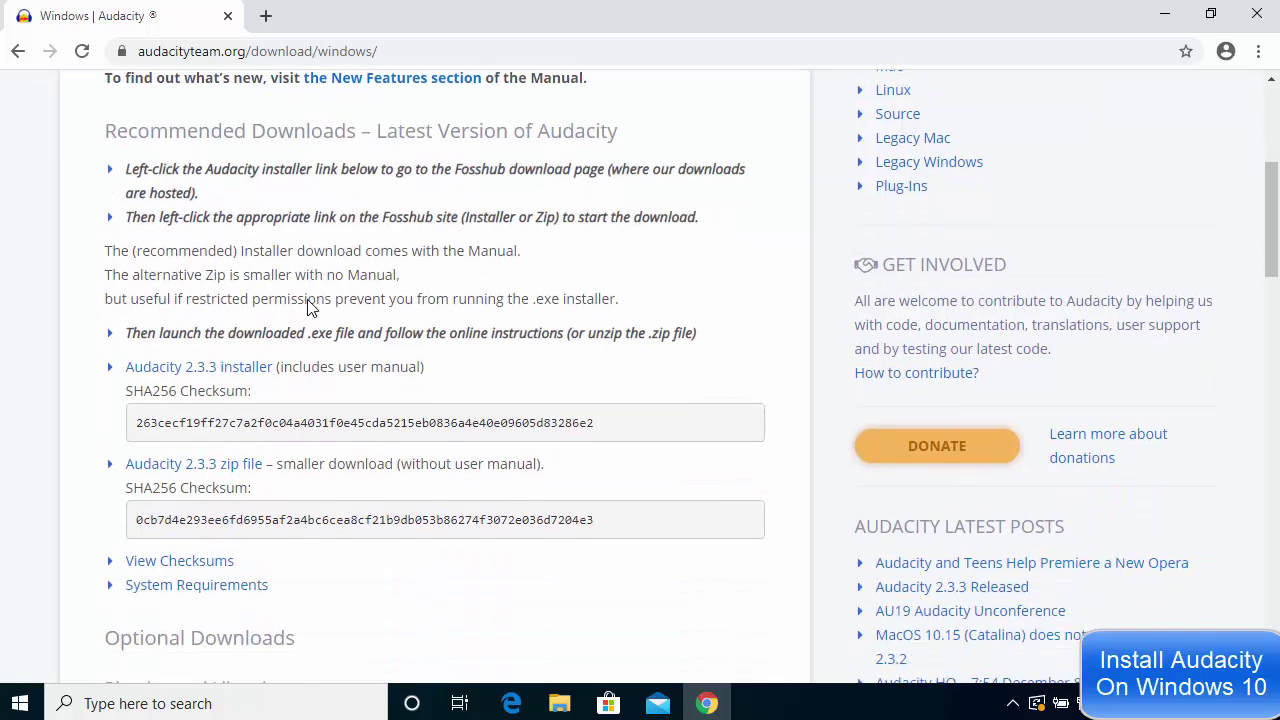
click(193, 372)
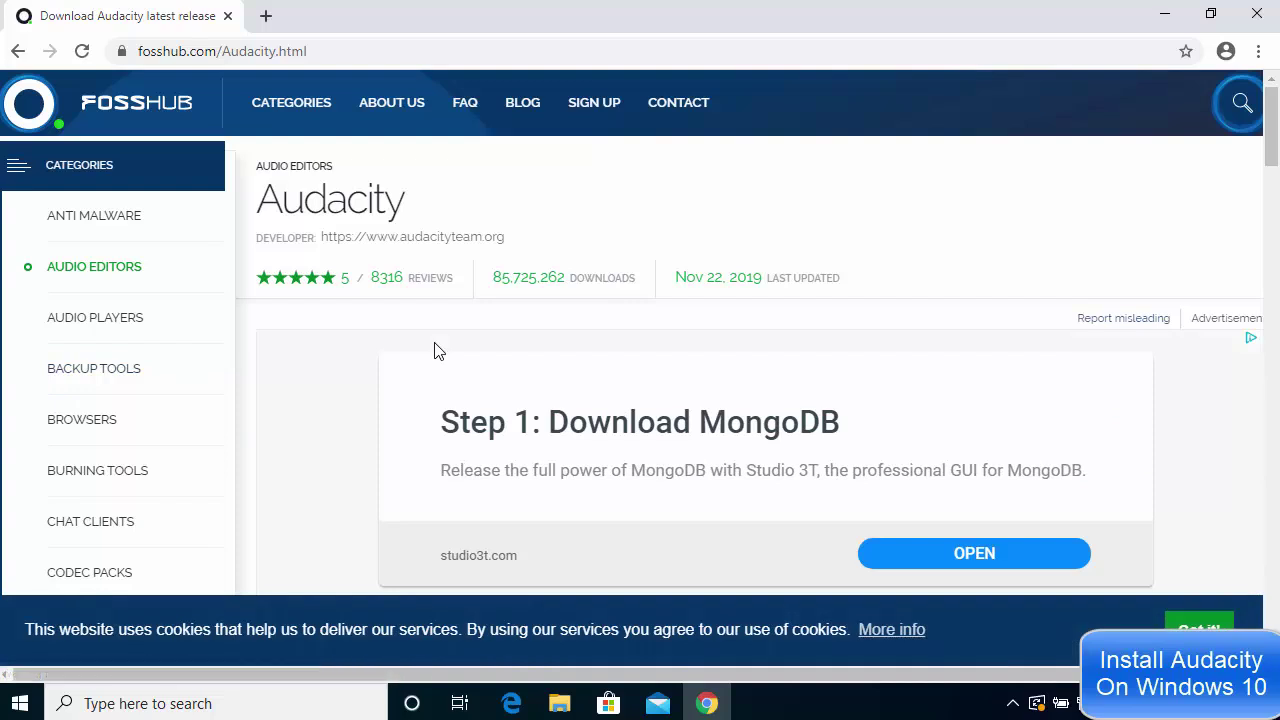
Accept FossHub's cookie notice, download audacity-win-2.3.3.exe, and run it from the download bar
scroll(437, 350, down, 4)
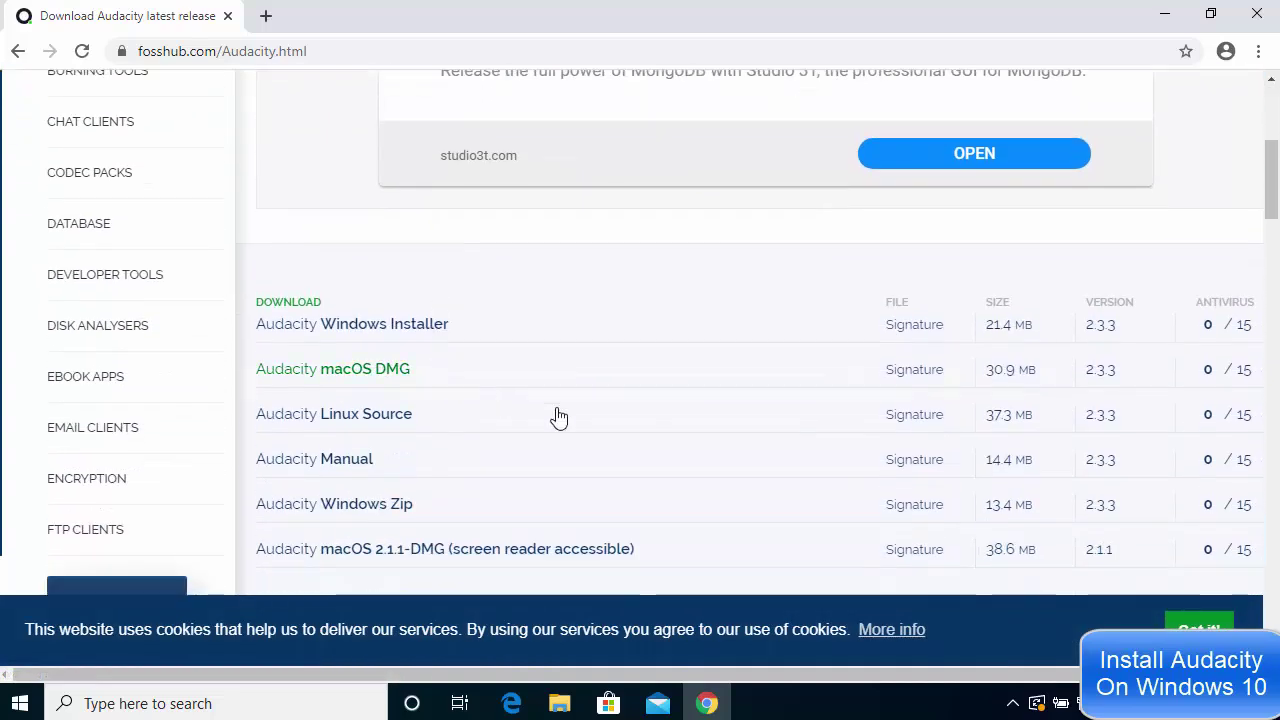
click(1199, 629)
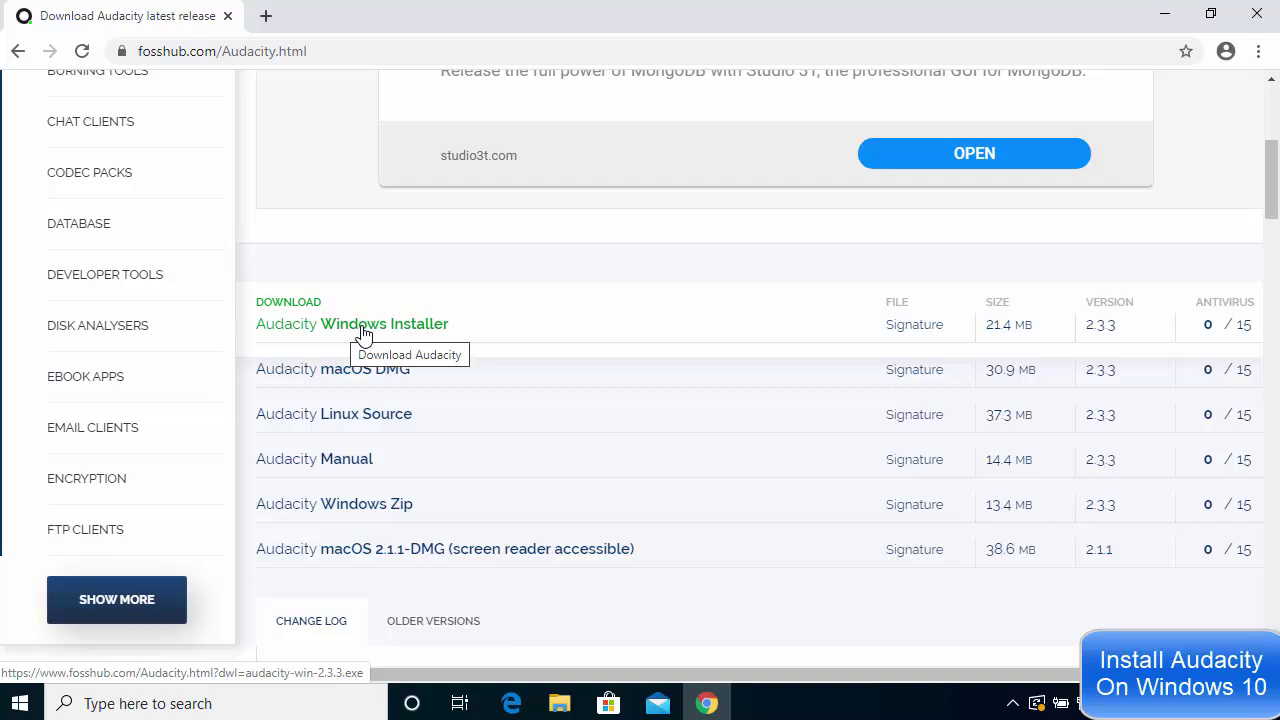
click(363, 333)
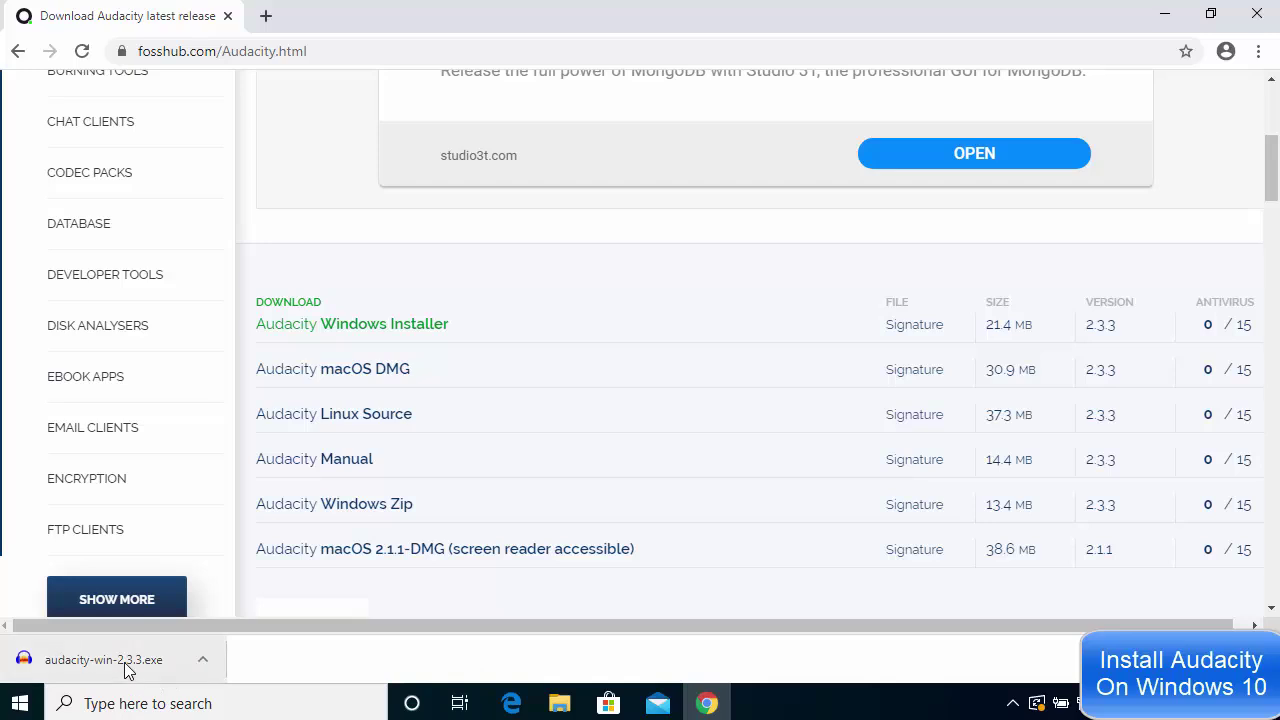
click(125, 665)
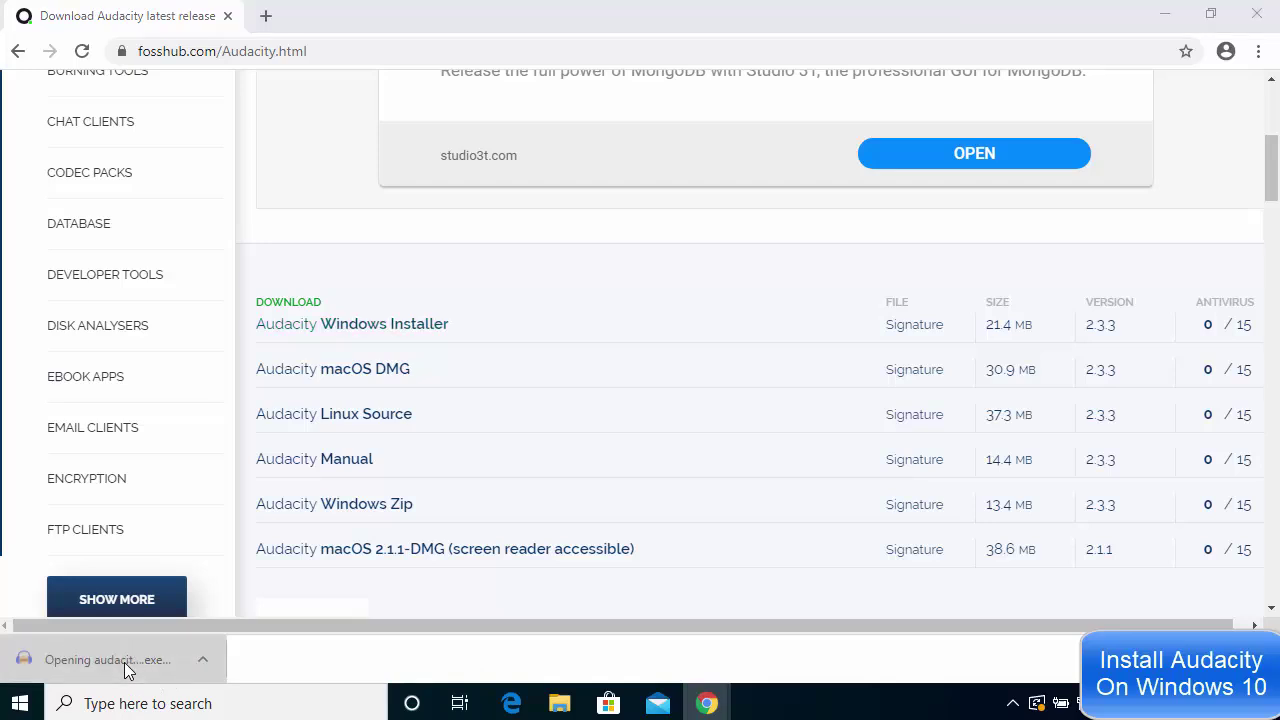
click(1163, 22)
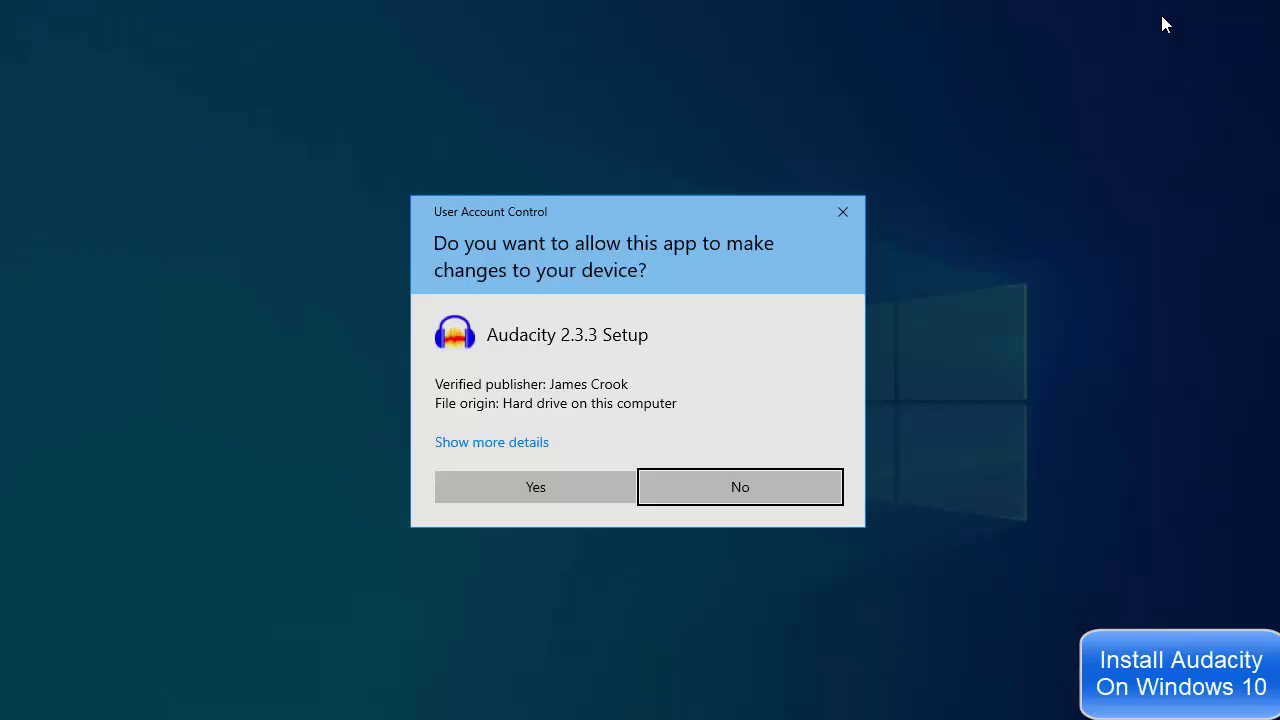
Allow the Audacity 2.3.3 setup to make changes and confirm English as the setup language
click(536, 489)
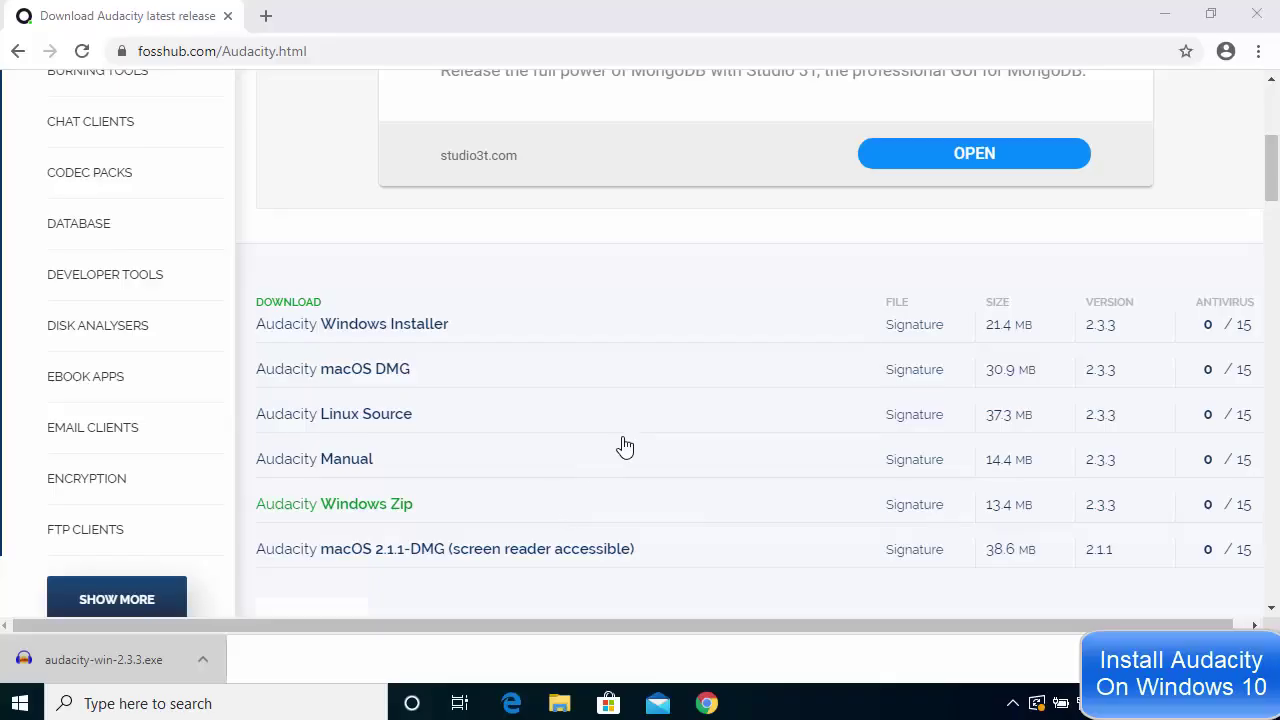
click(1167, 16)
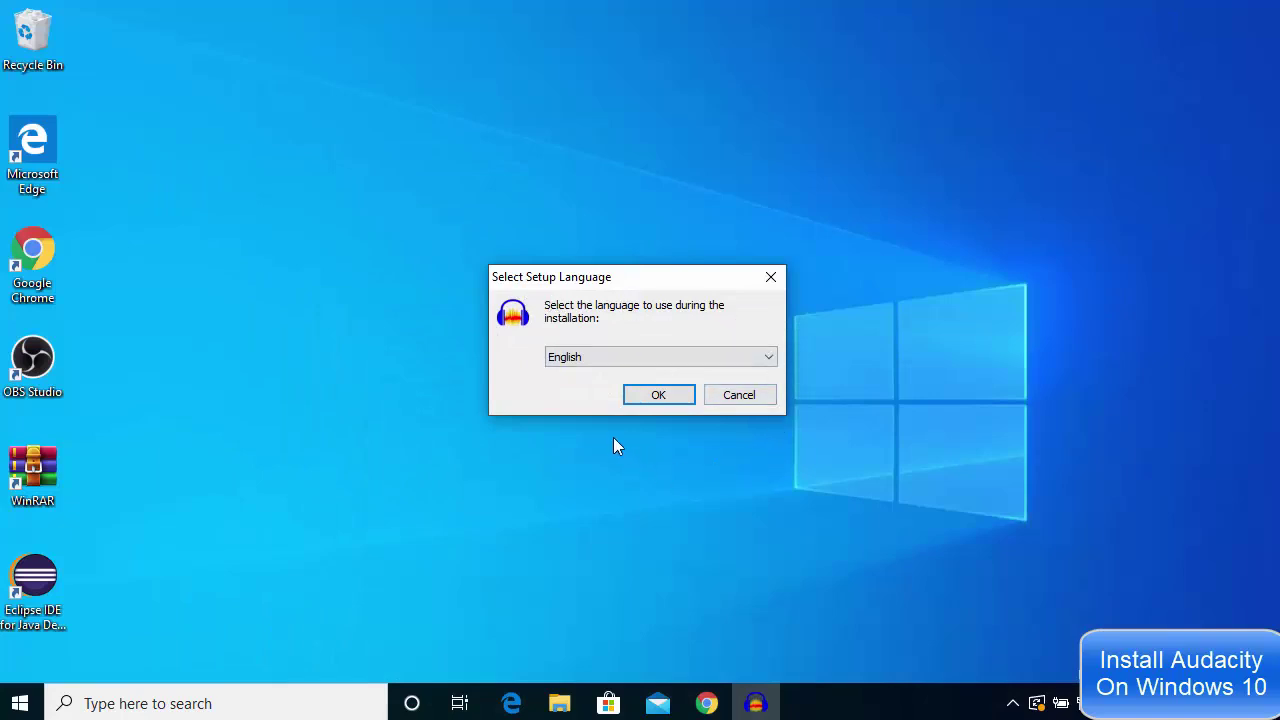
click(595, 358)
click(595, 374)
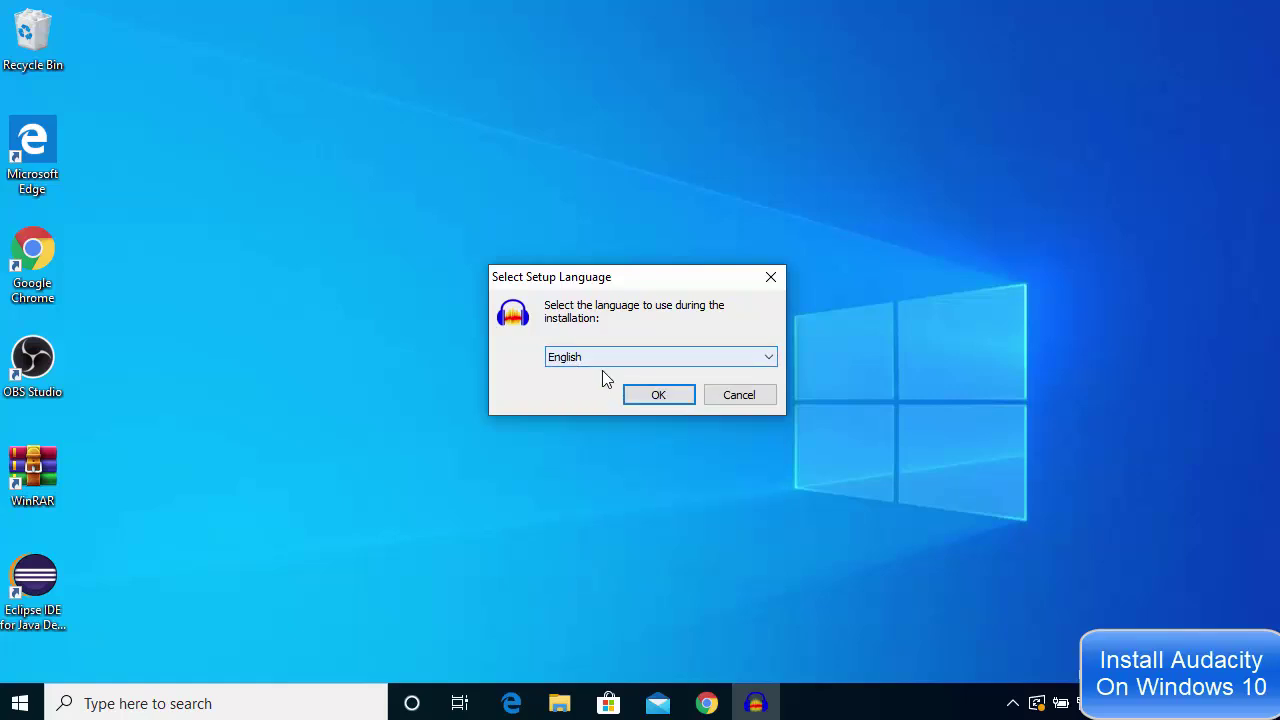
click(634, 396)
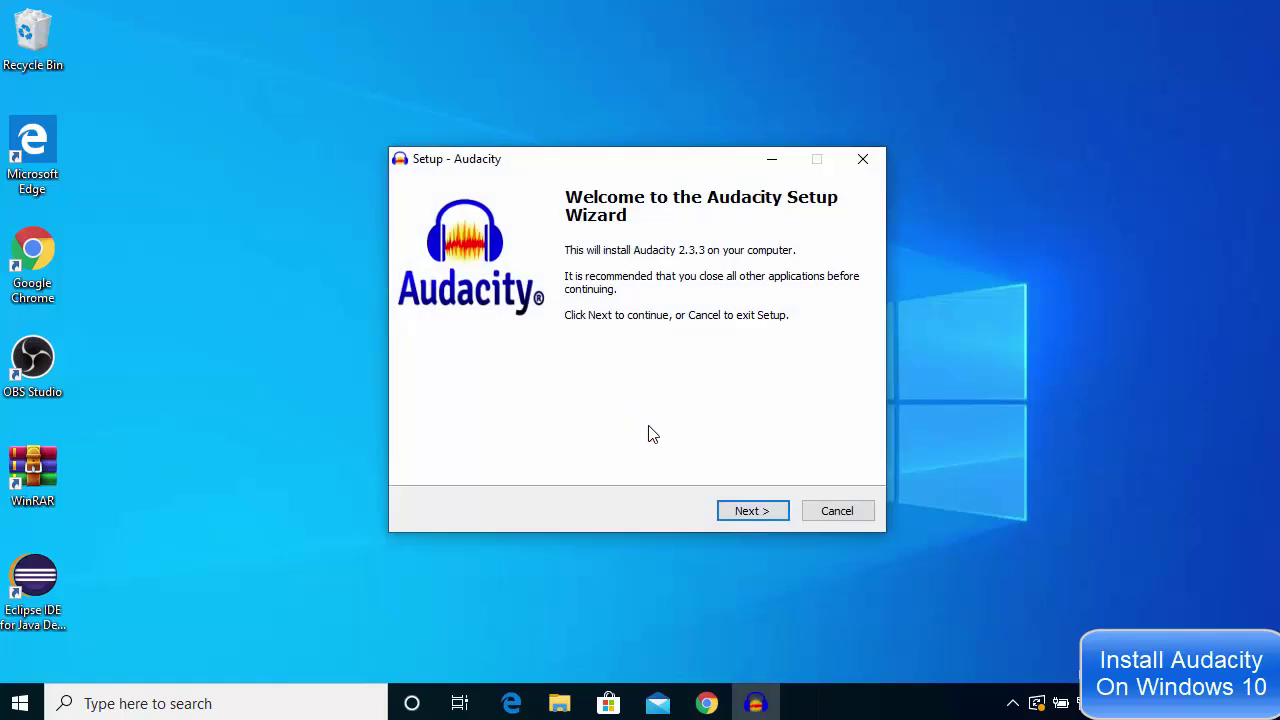
Install Audacity into C:\Program Files (x86)\Audacity with a desktop shortcut, keeping the wizard's defaults
click(740, 513)
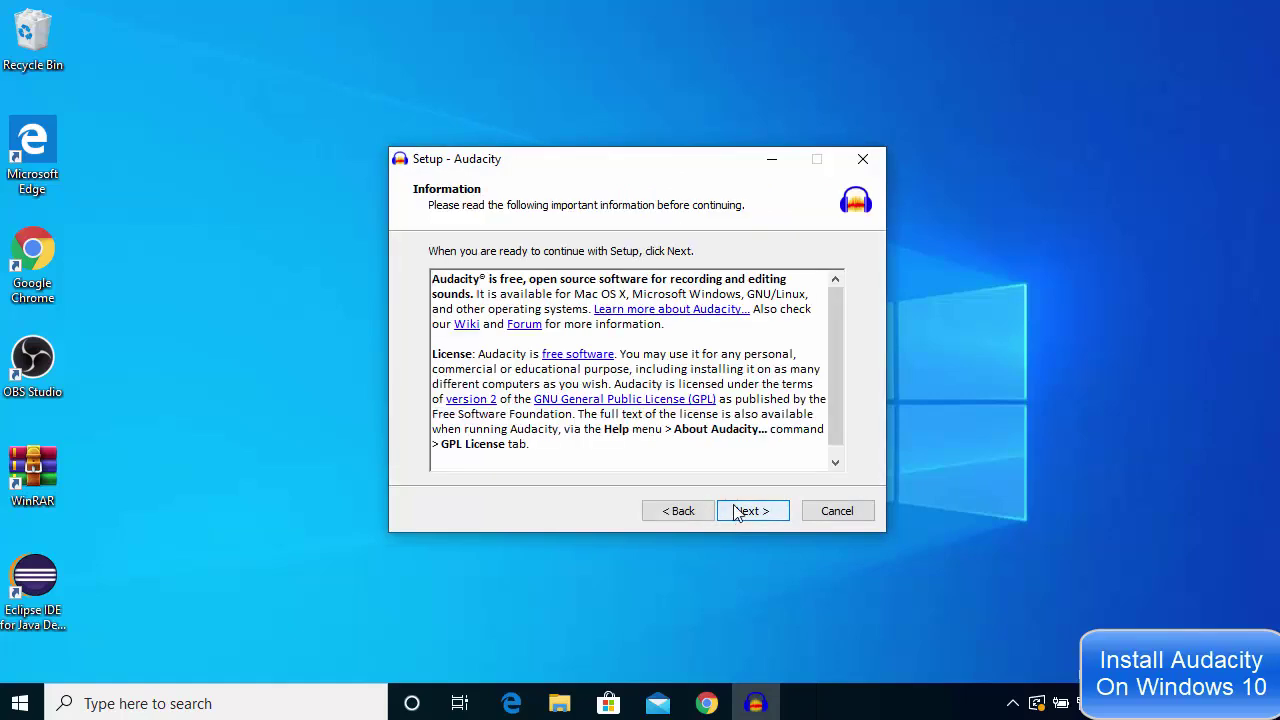
drag(836, 348, 846, 412)
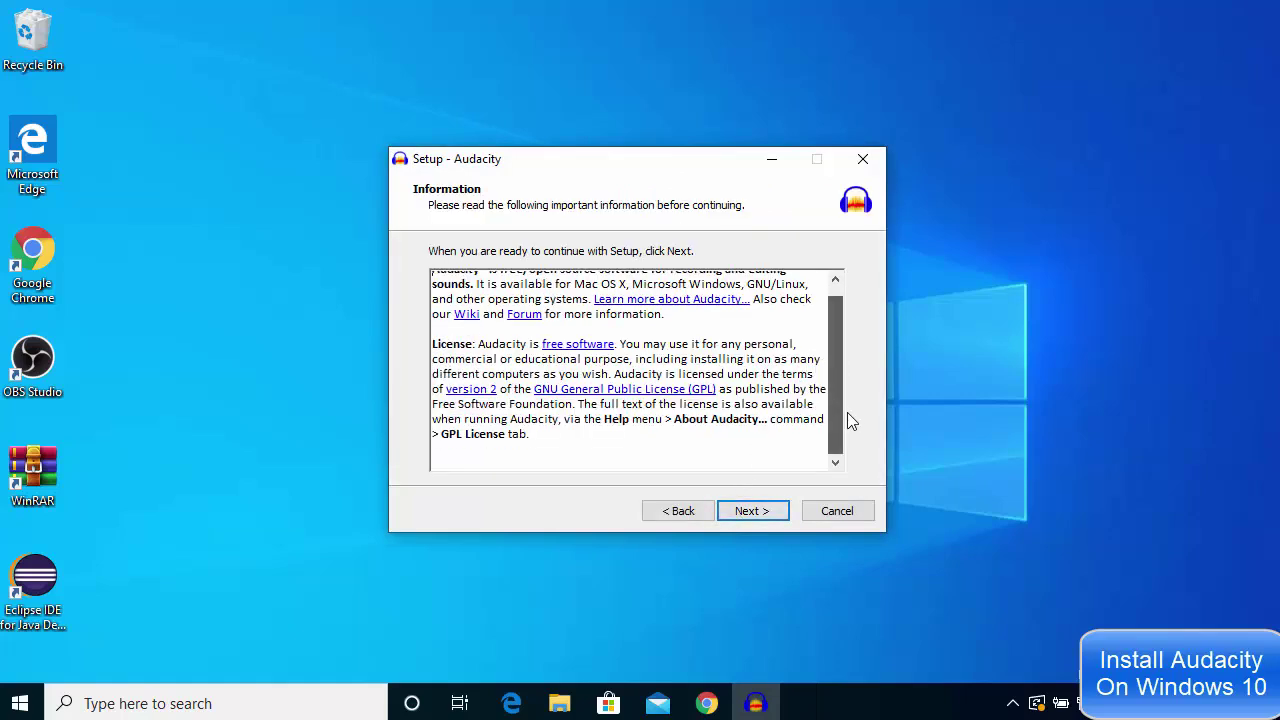
click(749, 512)
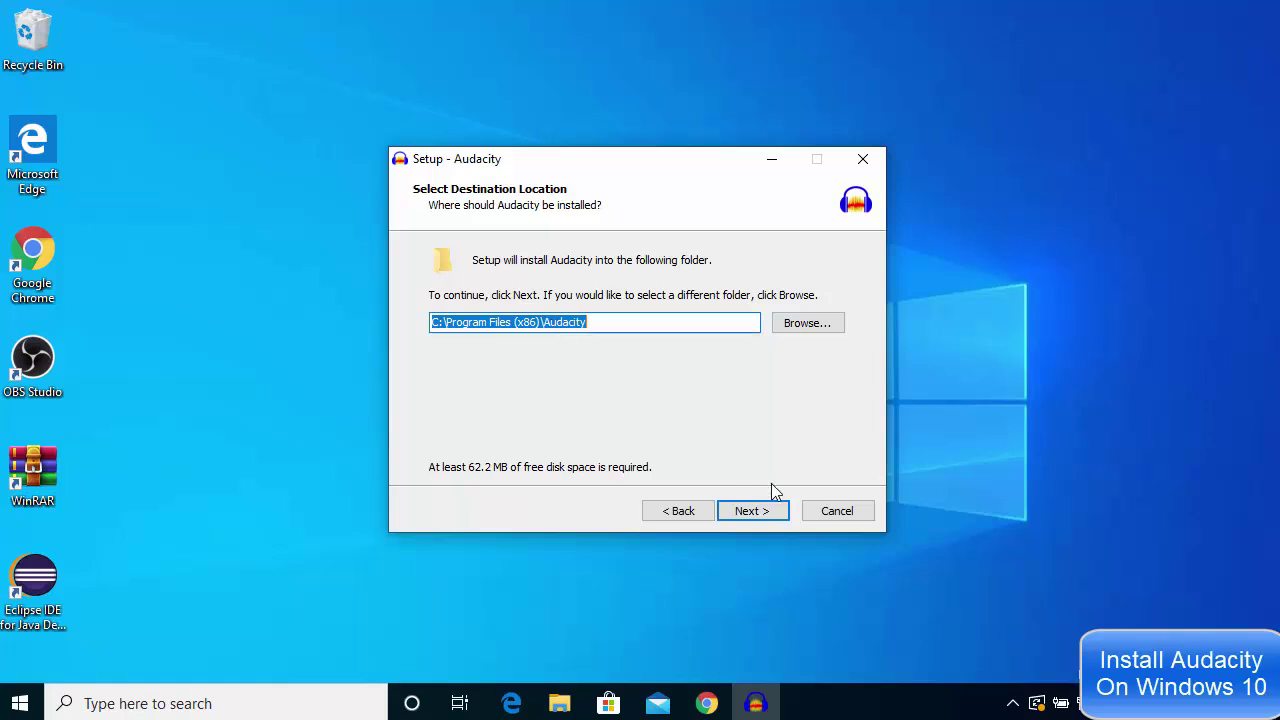
click(766, 515)
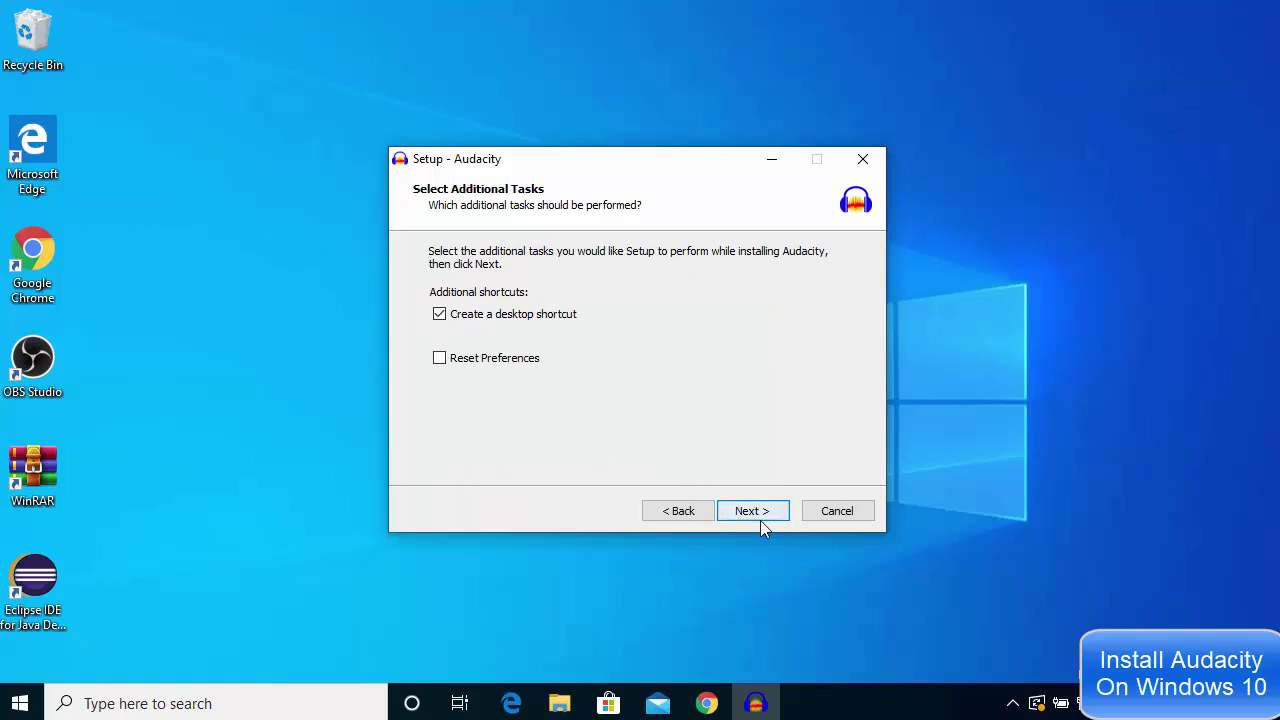
click(757, 514)
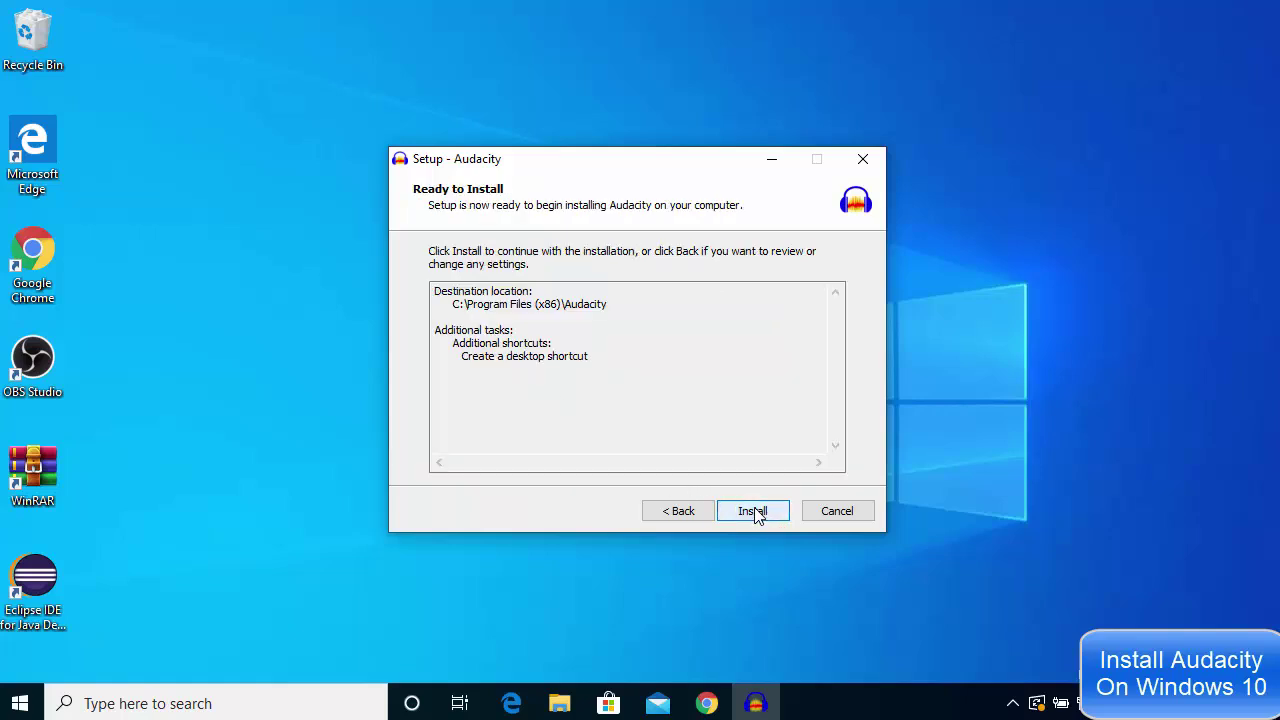
click(754, 512)
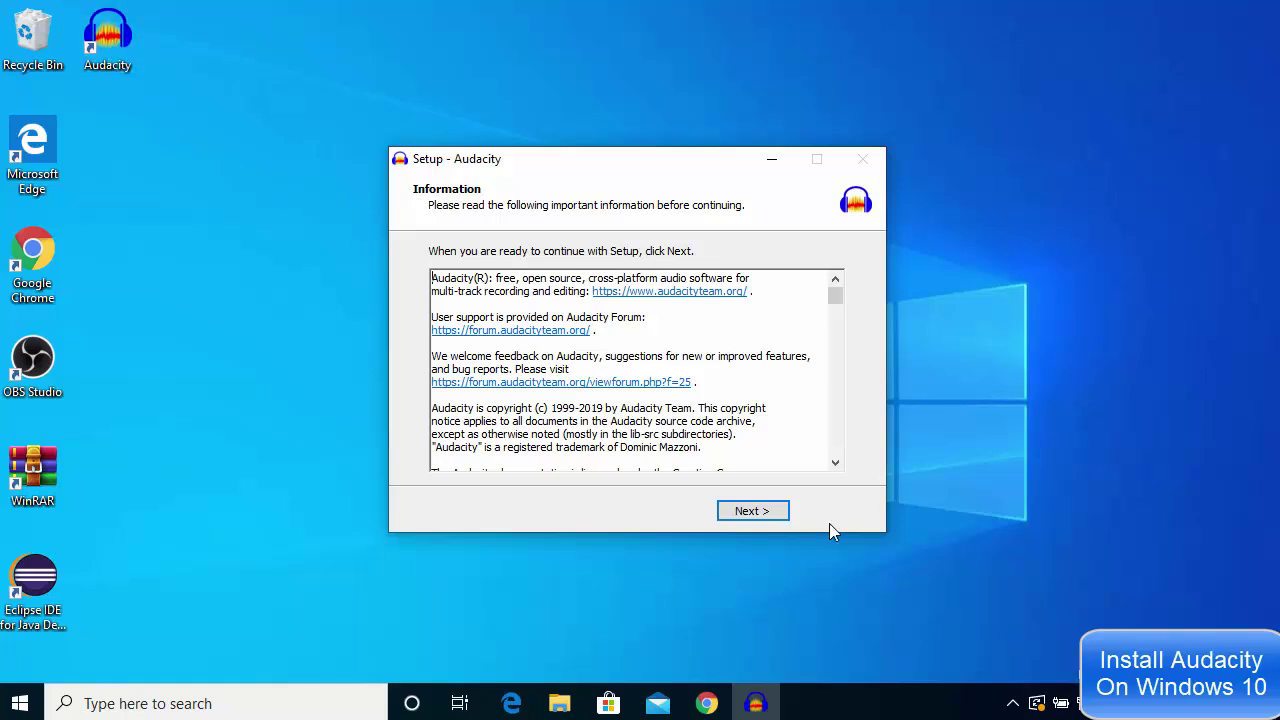
click(757, 513)
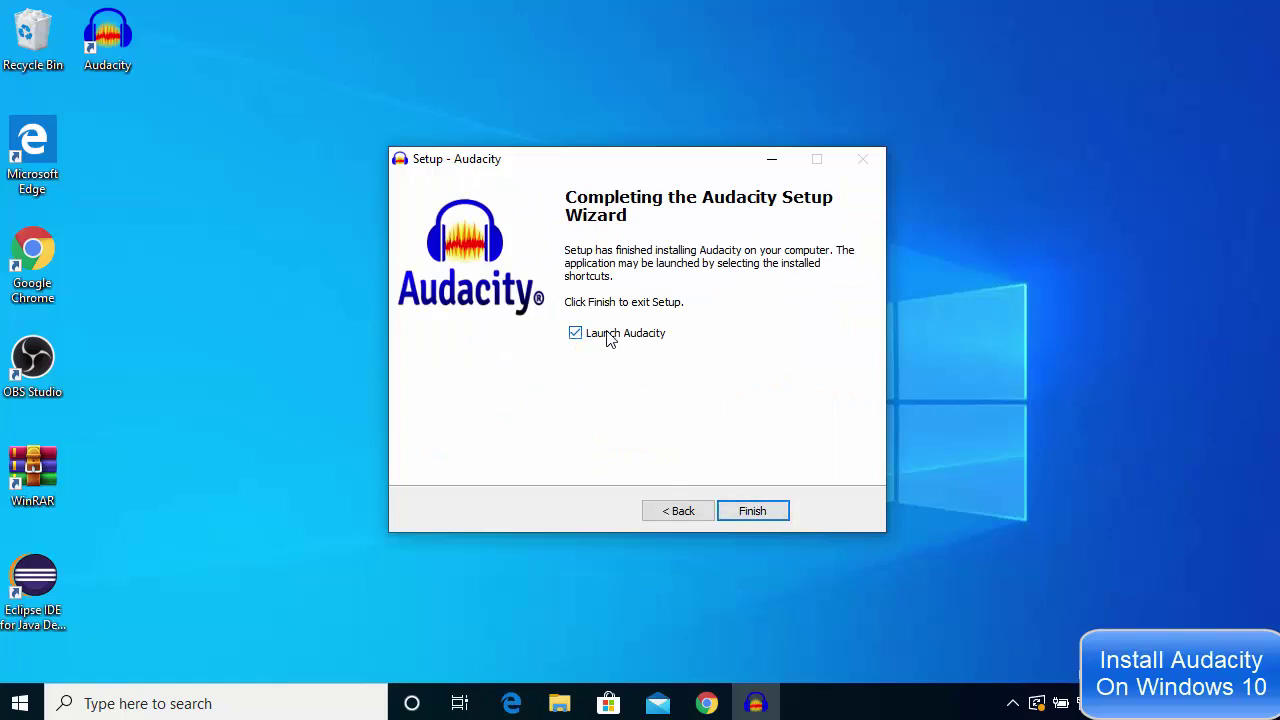
Launch Audacity 2.3.3 from setup, dismiss the welcome dialog, and maximize its empty project window
click(752, 512)
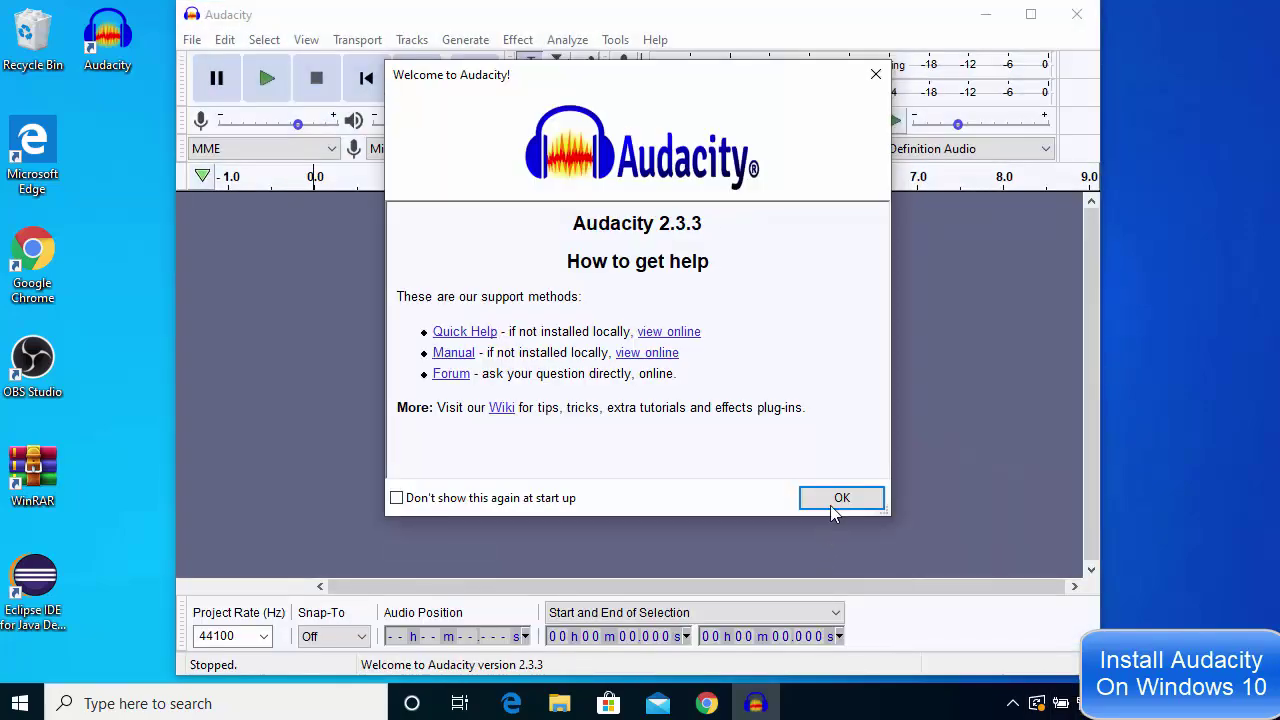
click(820, 500)
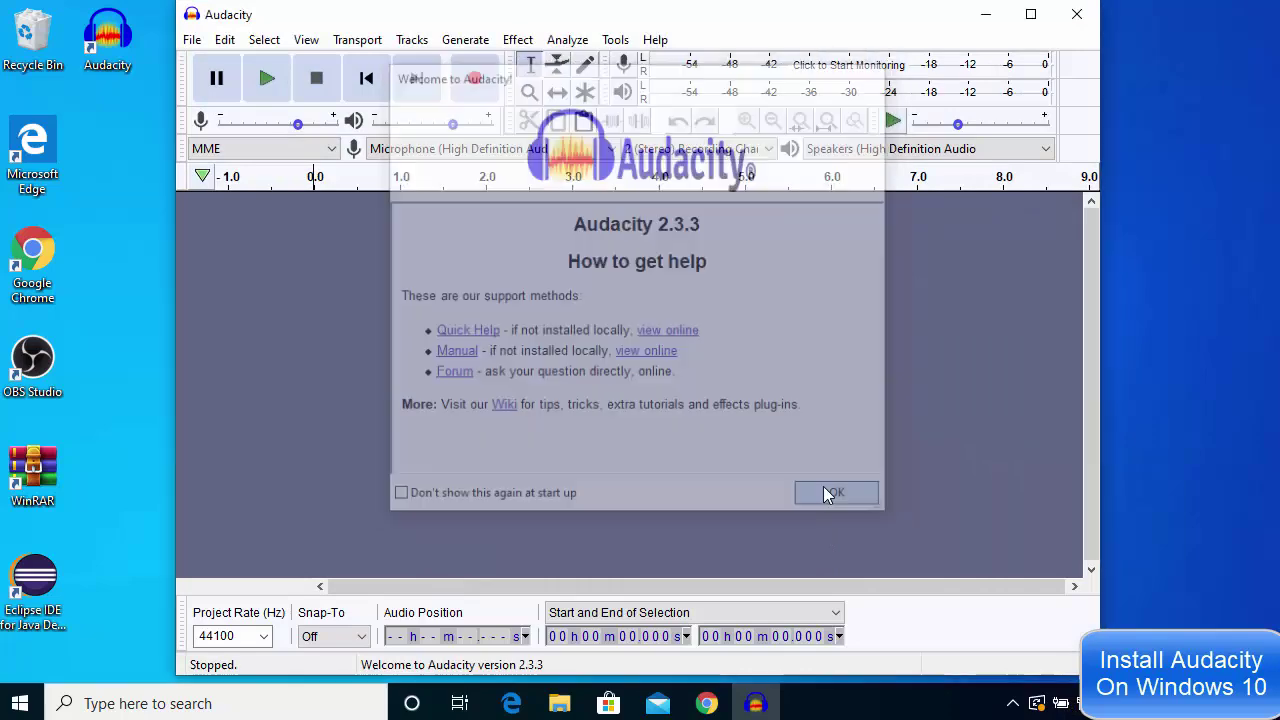
click(1030, 14)
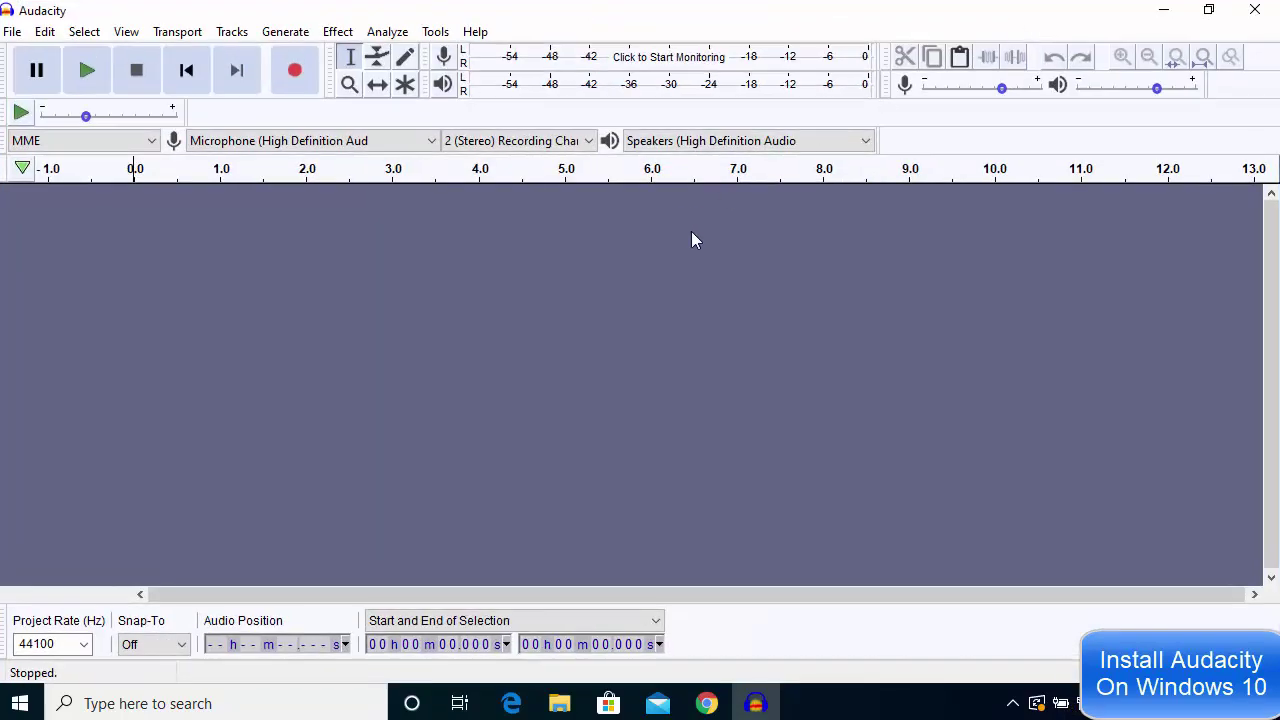
click(12, 32)
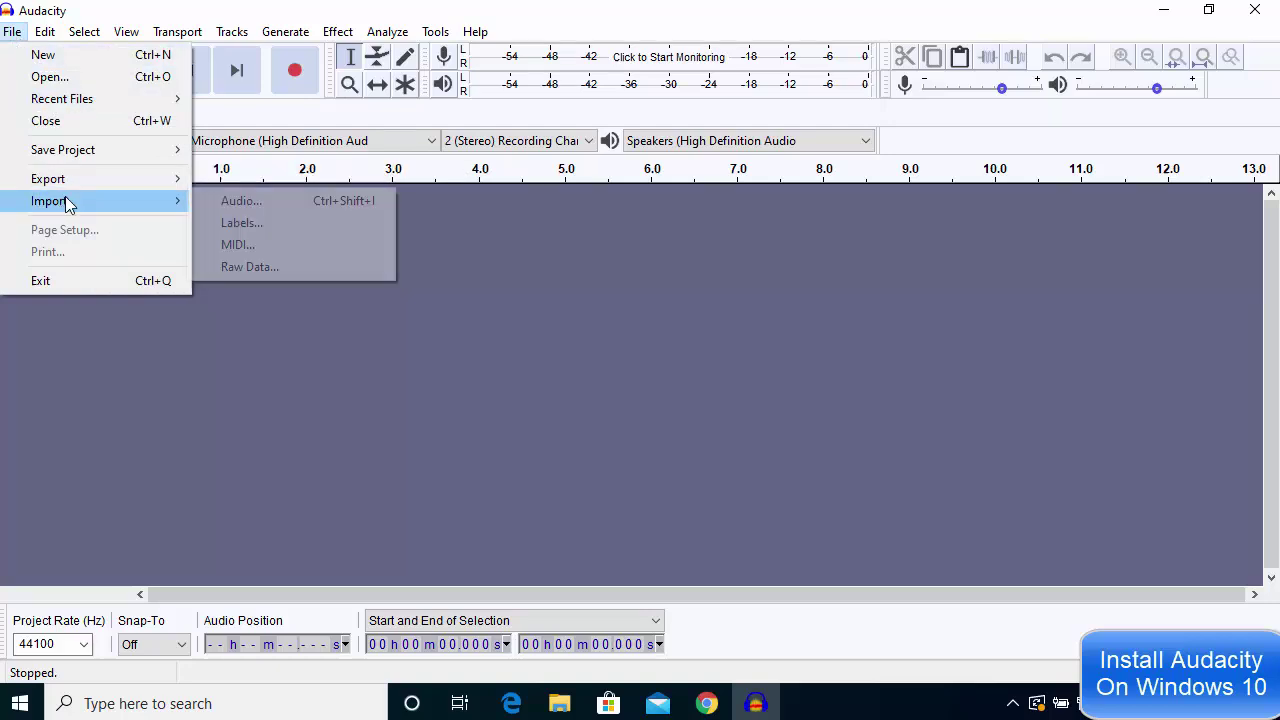
click(613, 252)
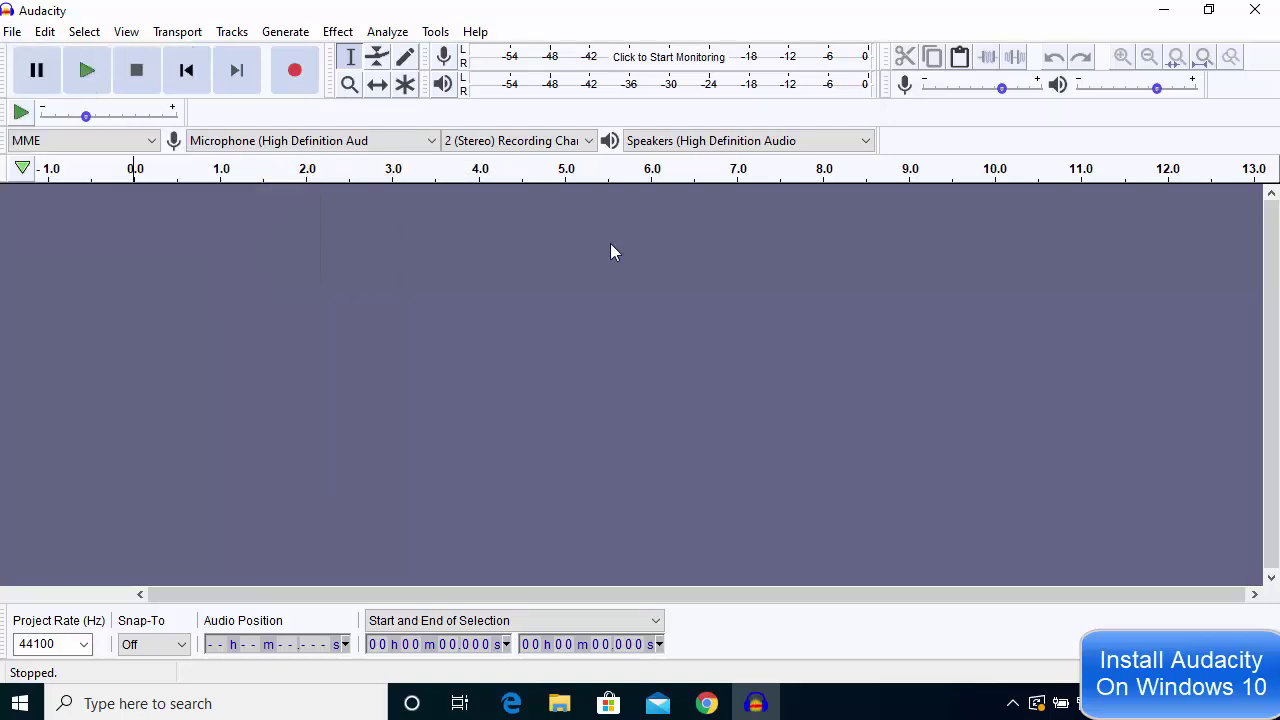